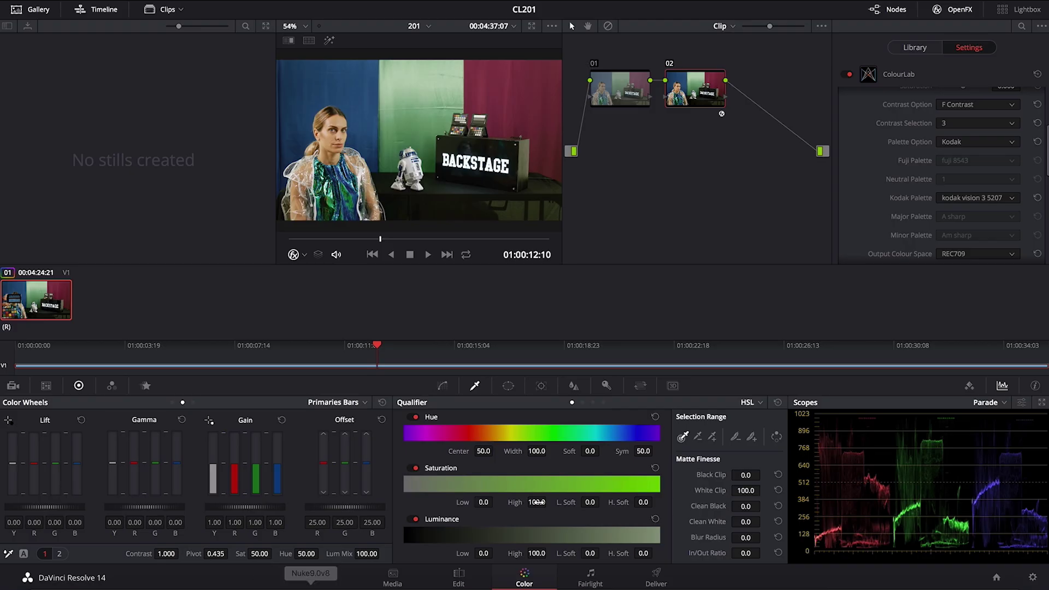
# Step: Reset every ColourLab setting on node 02 to default, leaving the clip flat and desaturated
pyautogui.click(1037, 76)
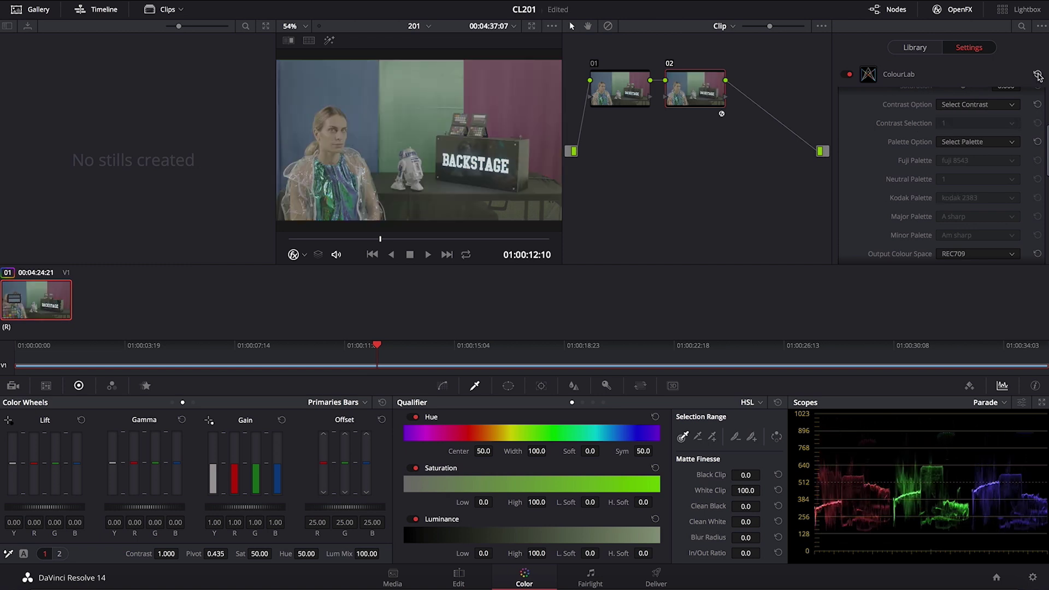
# Step: Set ColourLab's input profile to Alexa and its contrast option to S Contrast
pyautogui.scroll(5, 1044, 106)
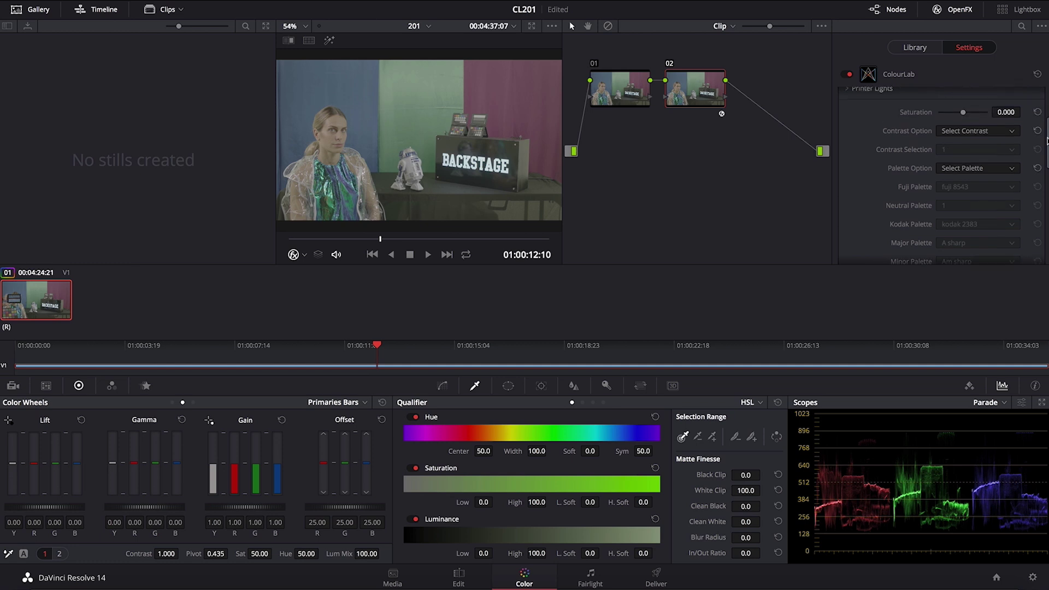
pyautogui.click(1009, 106)
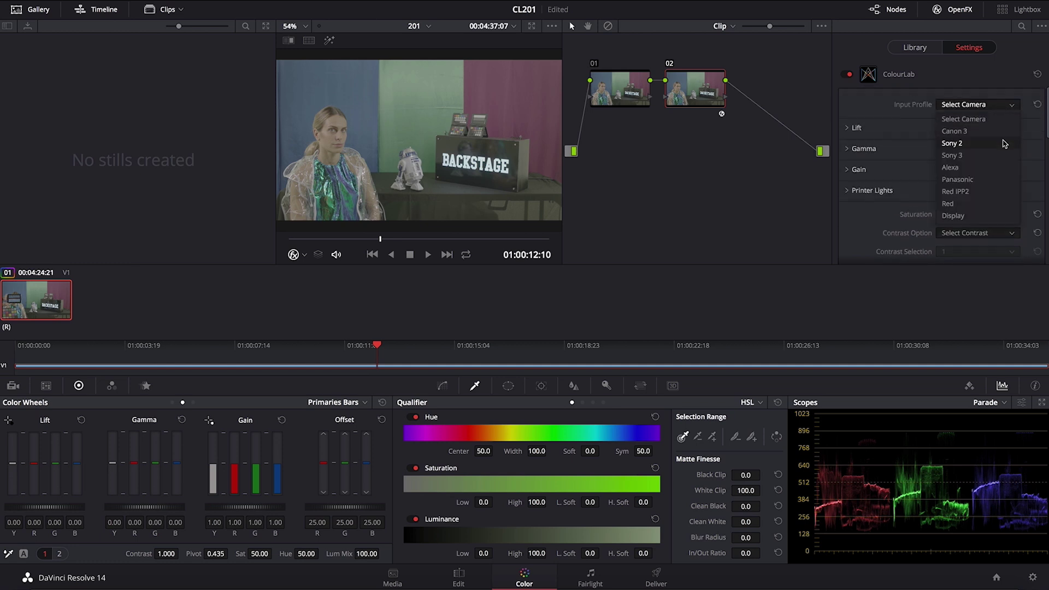
pyautogui.click(1002, 168)
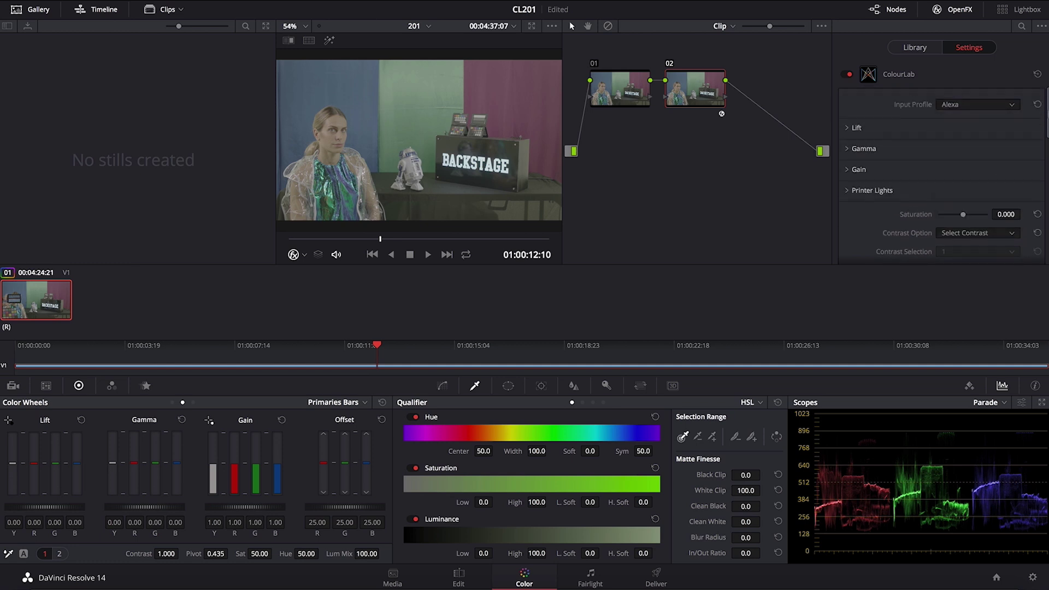
pyautogui.scroll(-3, 942, 175)
pyautogui.click(1011, 115)
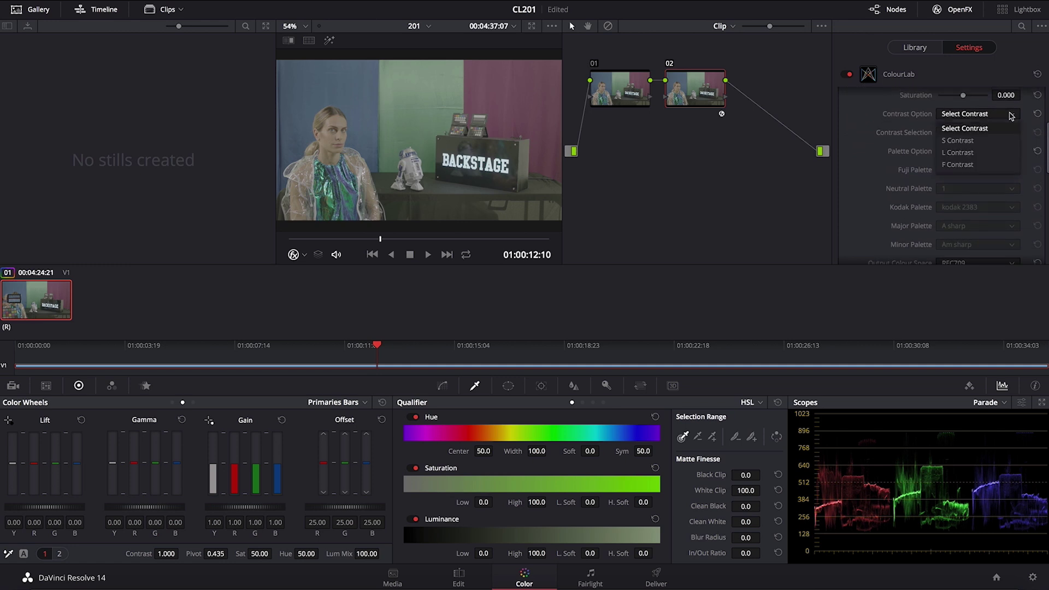
pyautogui.click(1000, 140)
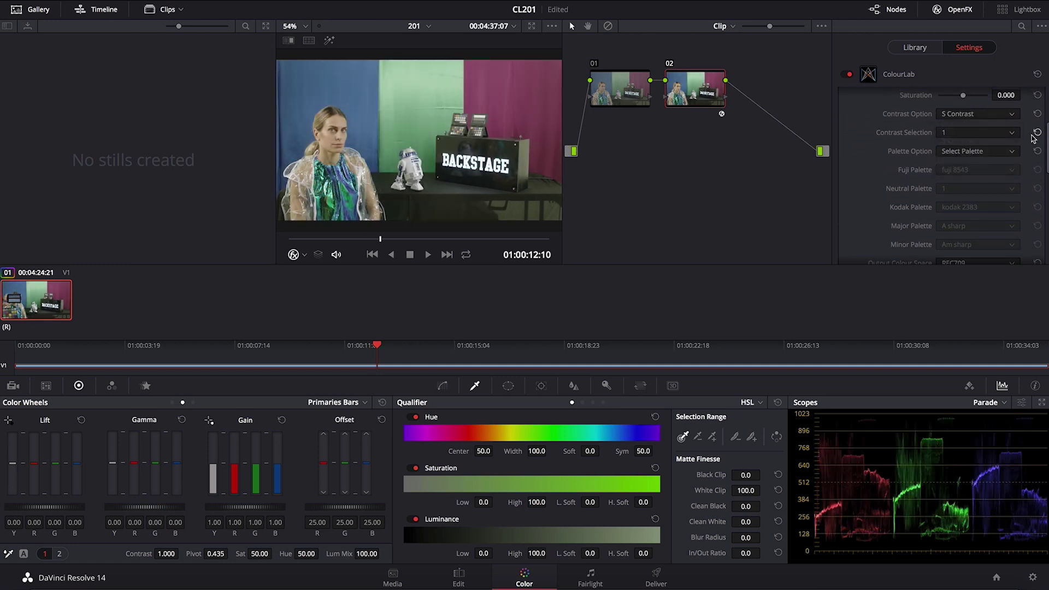
# Step: Switch the palette option to Neutral, compare Neutral palettes 2 and 3, and keep 2
pyautogui.click(1011, 154)
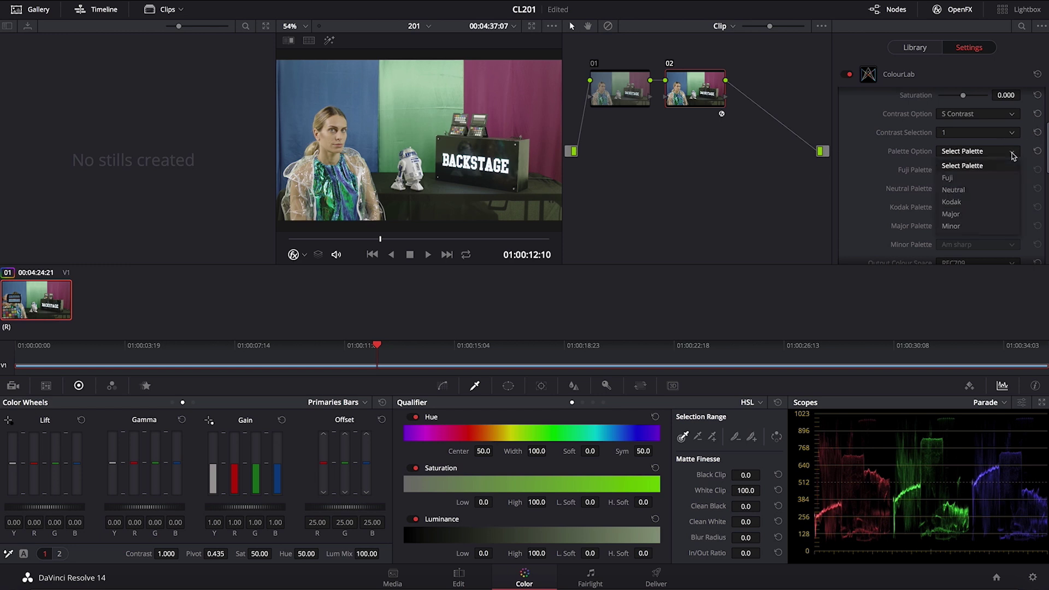
pyautogui.click(995, 189)
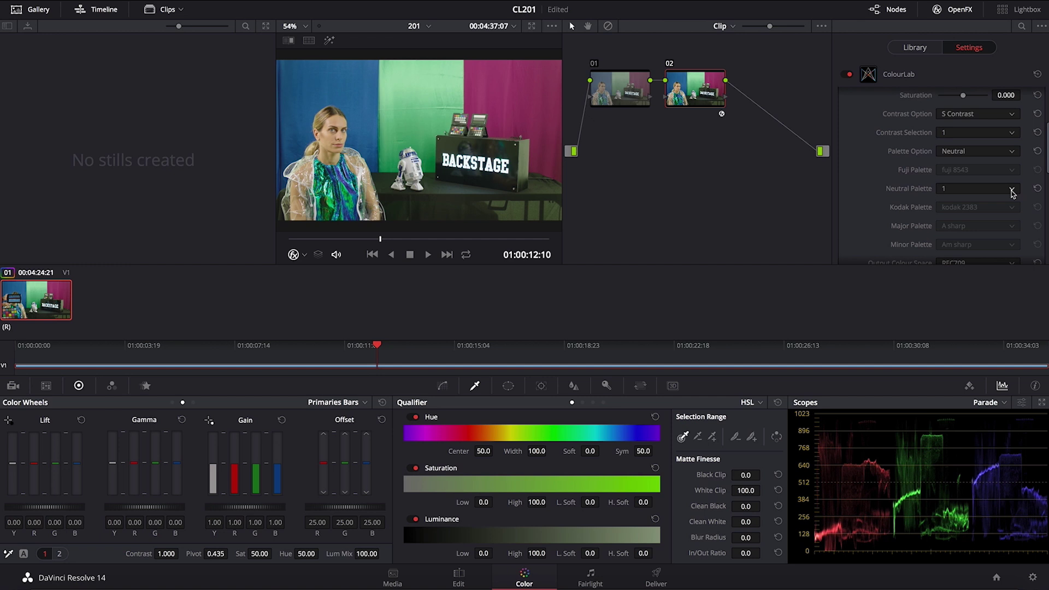
pyautogui.click(1012, 193)
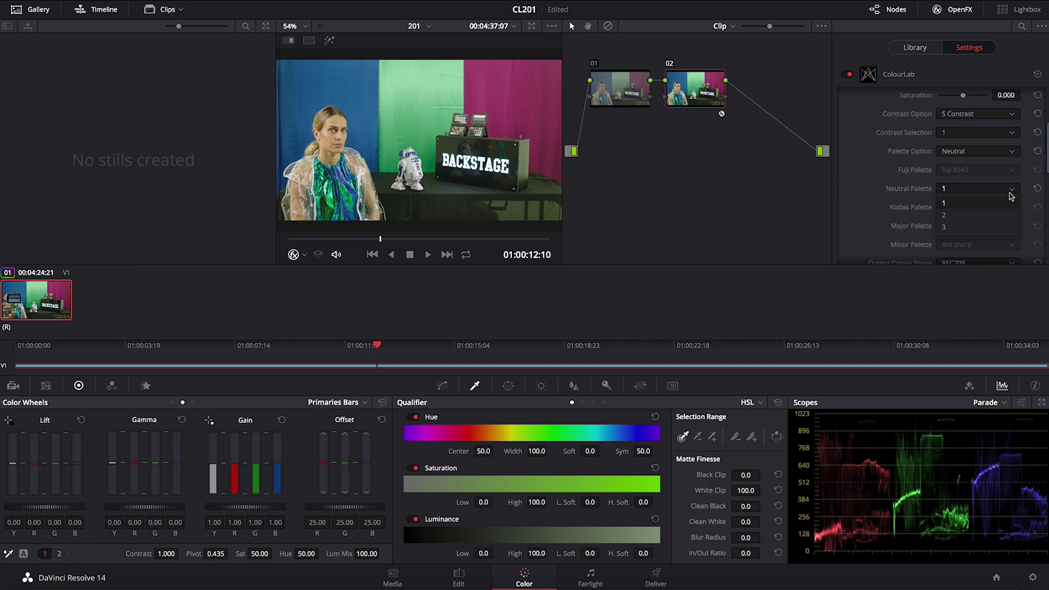
pyautogui.click(1005, 215)
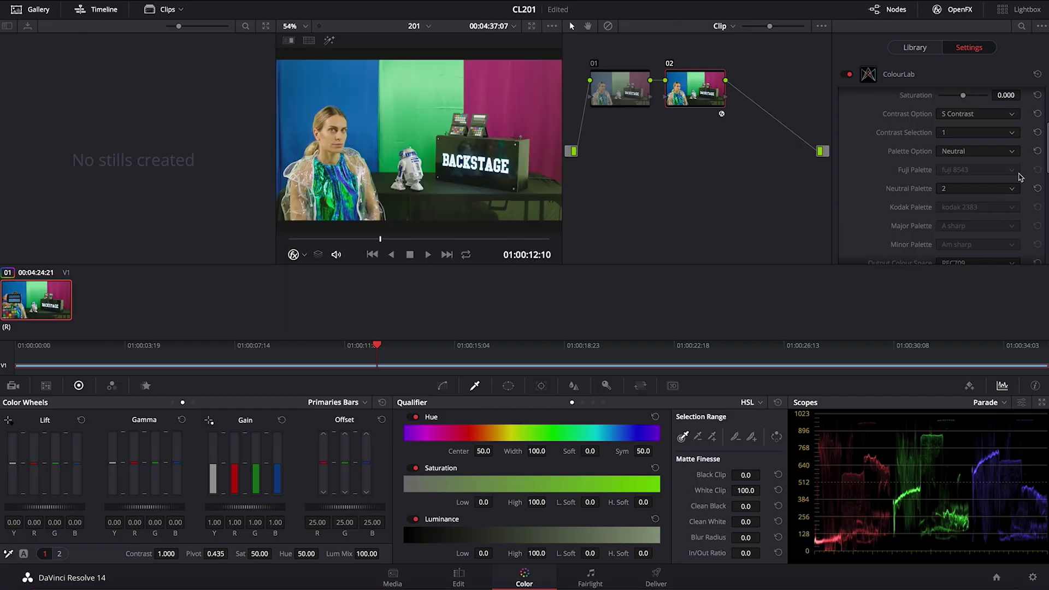
pyautogui.click(1011, 191)
pyautogui.click(1010, 228)
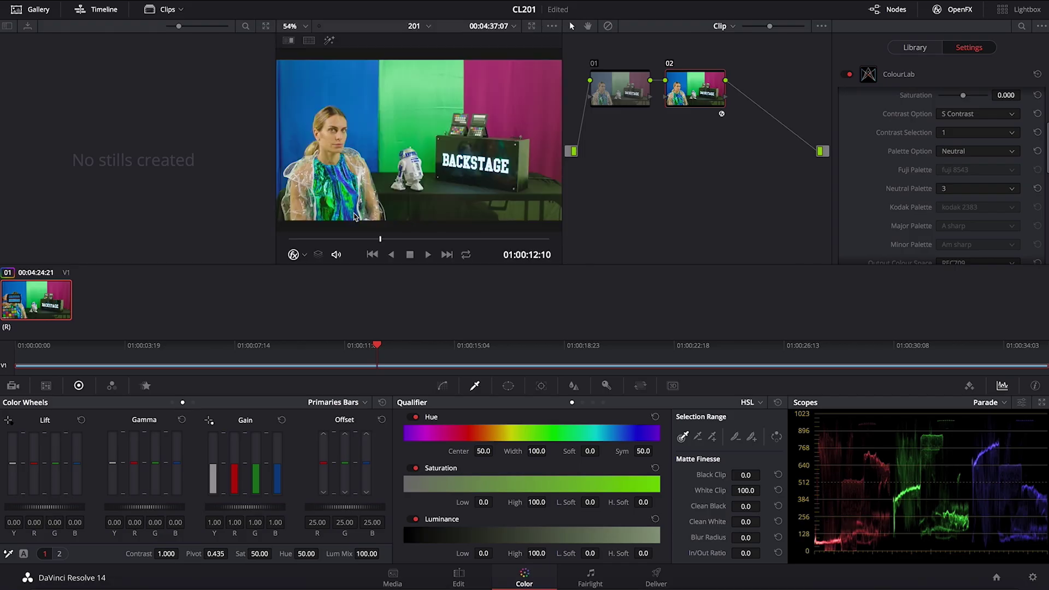
pyautogui.click(953, 191)
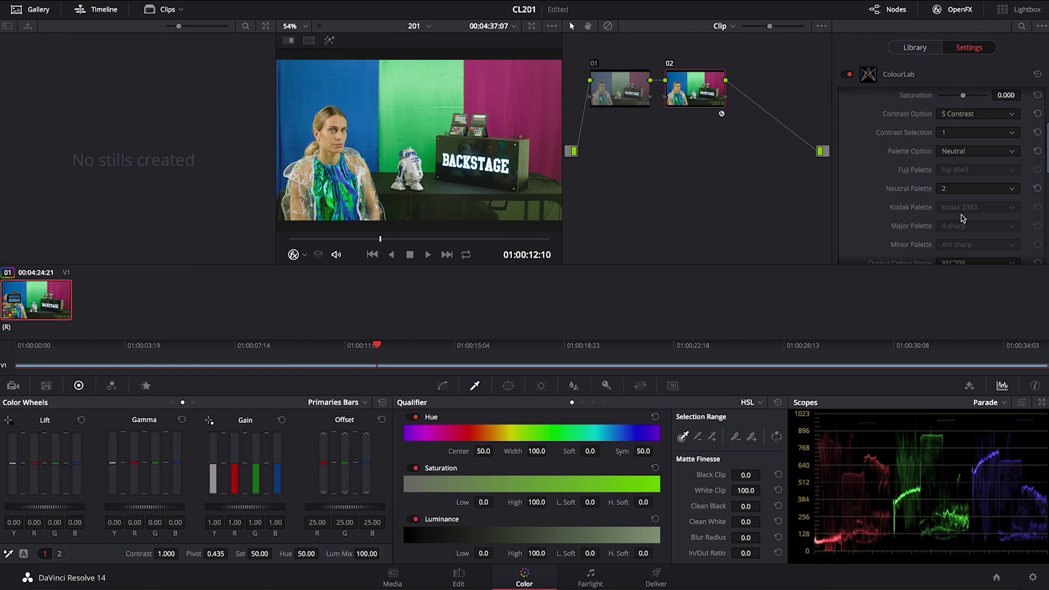
pyautogui.scroll(1, 962, 215)
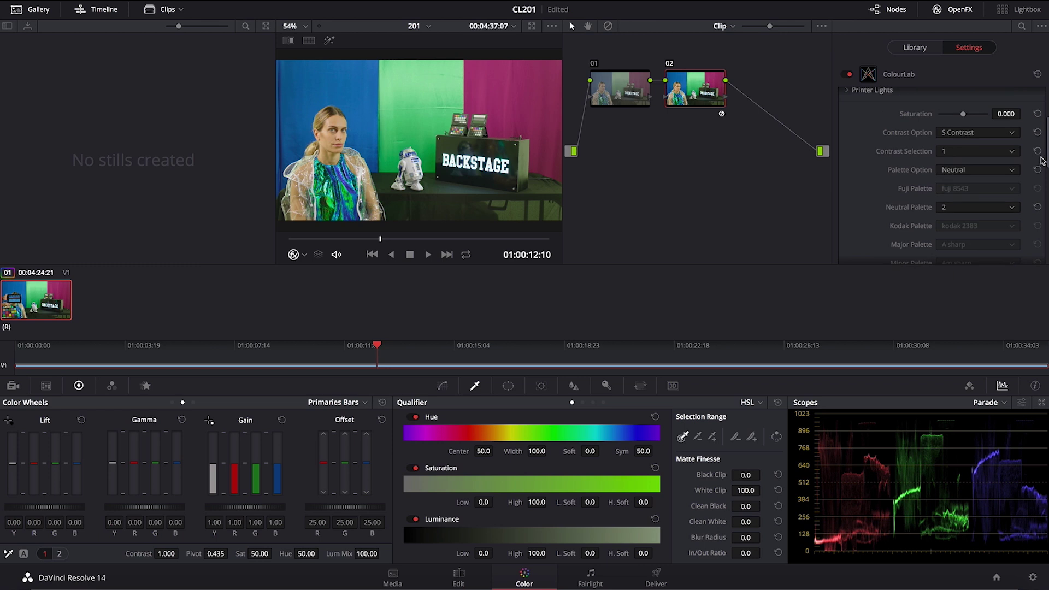
# Step: Change the palette option to Major, which applies the A sharp palette with REC709 output
pyautogui.click(1007, 172)
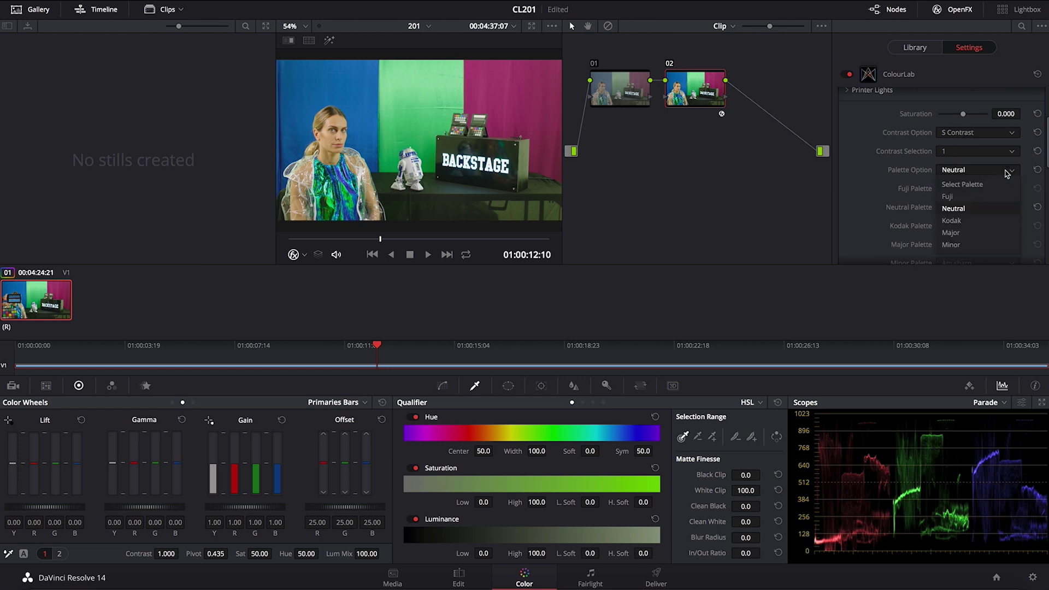
pyautogui.click(999, 232)
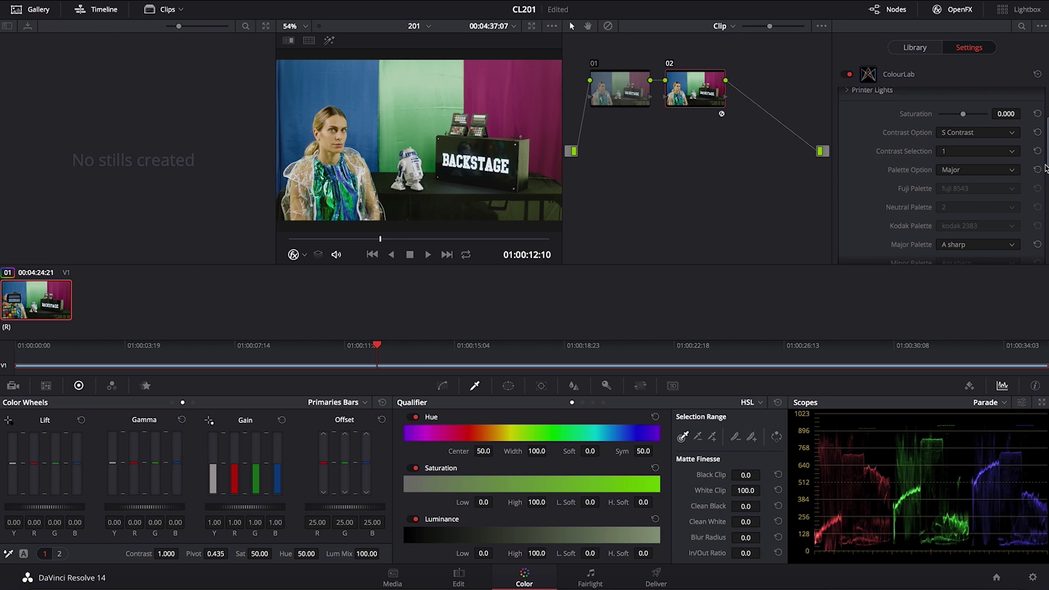
pyautogui.moveTo(1044, 171); pyautogui.dragTo(1047, 197)
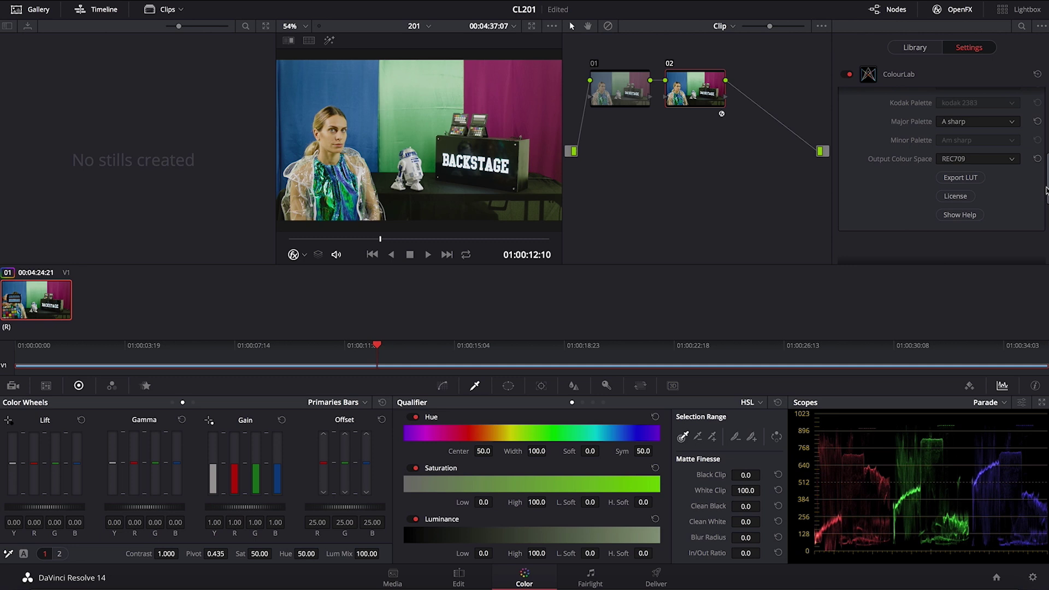
pyautogui.moveTo(1047, 184); pyautogui.dragTo(1047, 110)
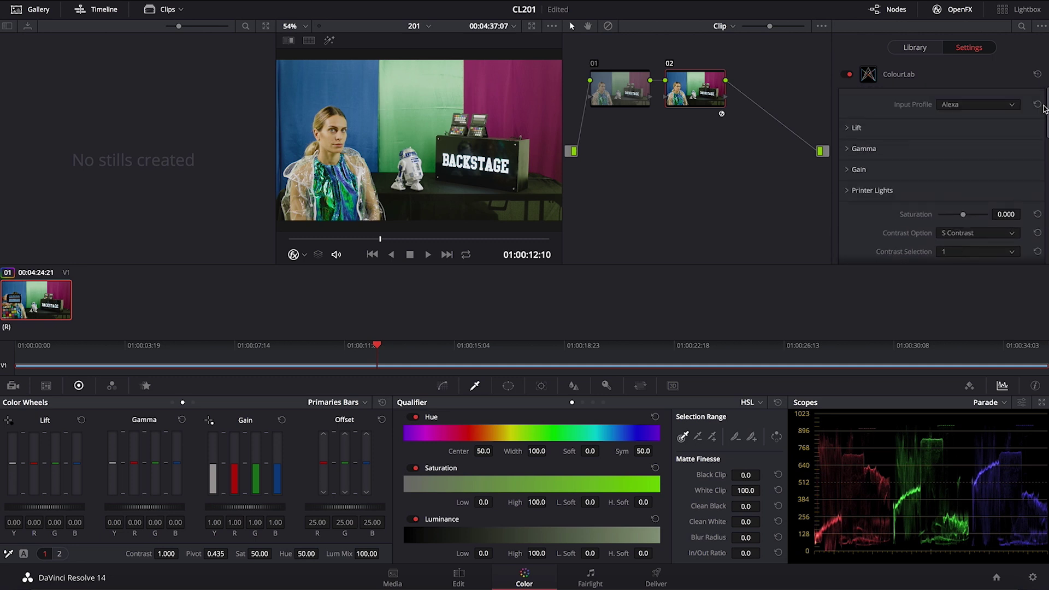
# Step: Lower Lift slightly, raise Gamma Red to 1.032 and set Saturation to 0.013
pyautogui.click(851, 129)
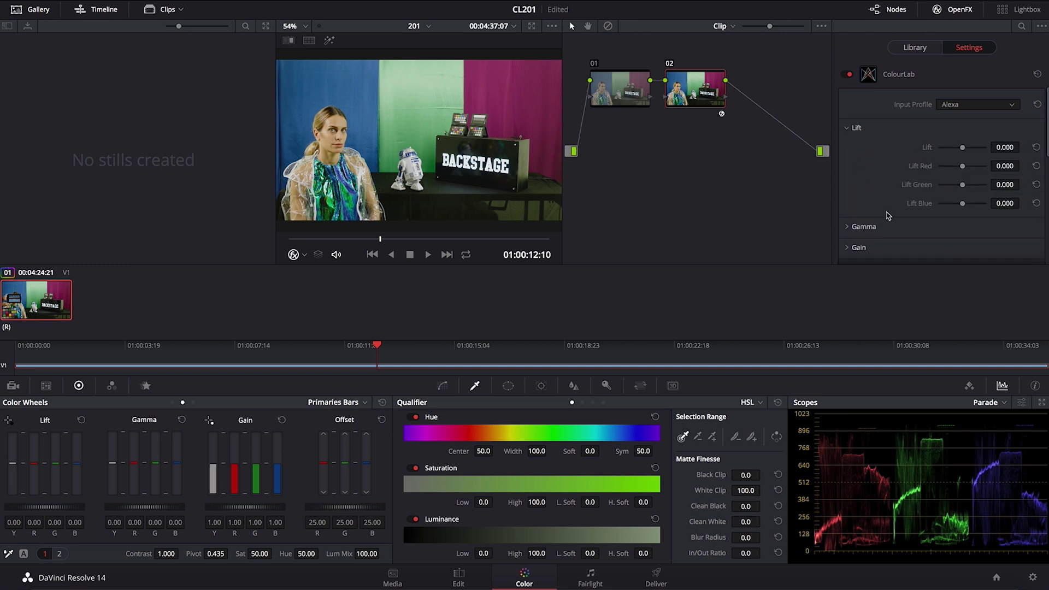
pyautogui.moveTo(1005, 146); pyautogui.dragTo(988, 147)
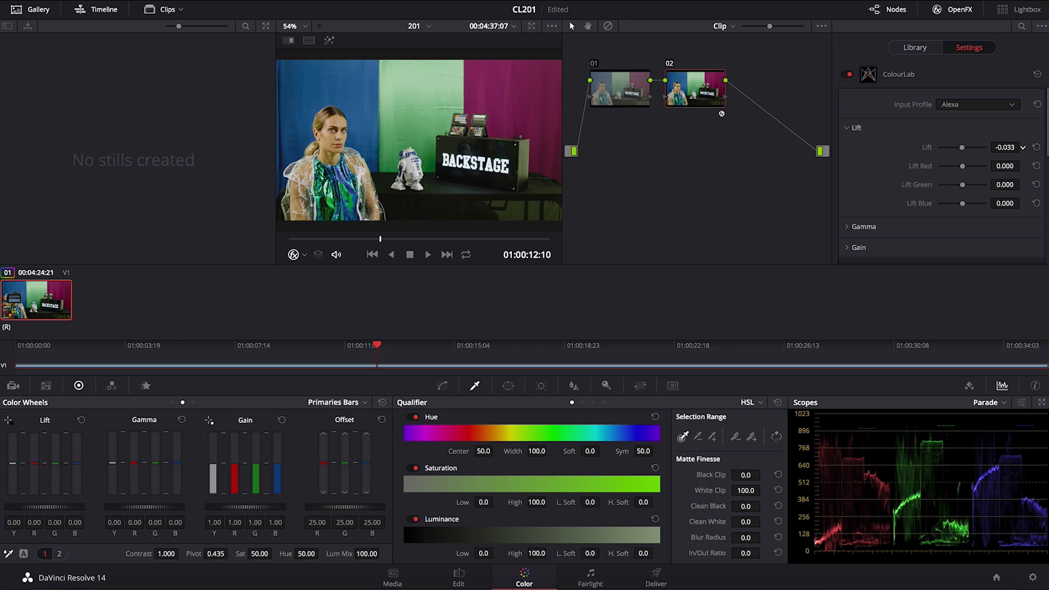
pyautogui.scroll(-4, 1047, 137)
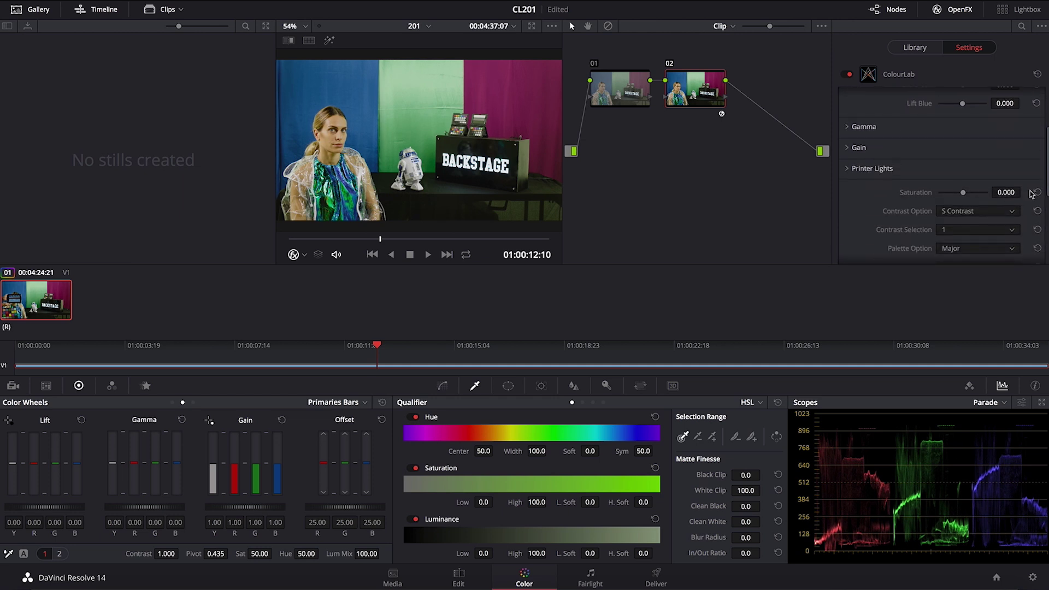
pyautogui.click(847, 126)
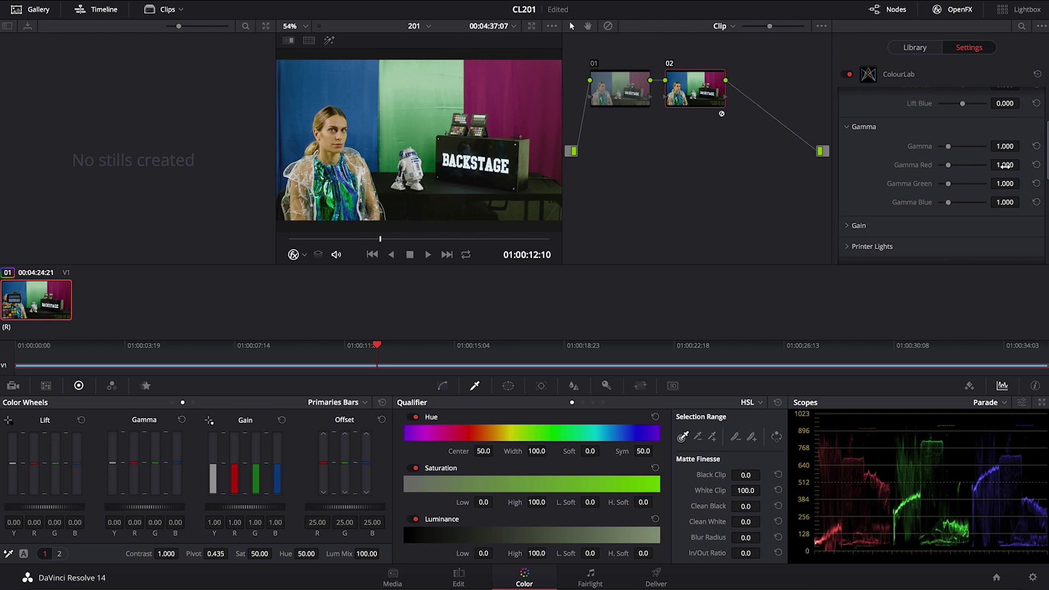
pyautogui.moveTo(1005, 164)
pyautogui.mouseDown()
pyautogui.moveTo(1022, 164)
pyautogui.moveTo(1047, 192)
pyautogui.moveTo(1047, 216)
pyautogui.mouseUp()
pyautogui.moveTo(1005, 137)
pyautogui.mouseDown()
pyautogui.moveTo(1024, 137)
pyautogui.moveTo(998, 139)
pyautogui.mouseUp()
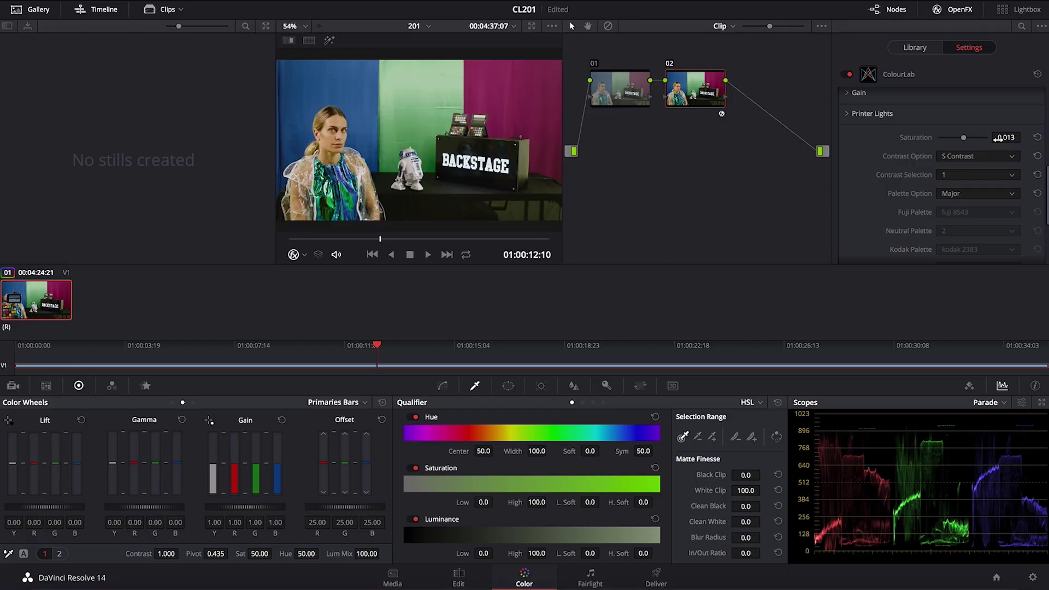
# Step: Change the Major Palette key from A sharp to A
pyautogui.scroll(-3, 1025, 210)
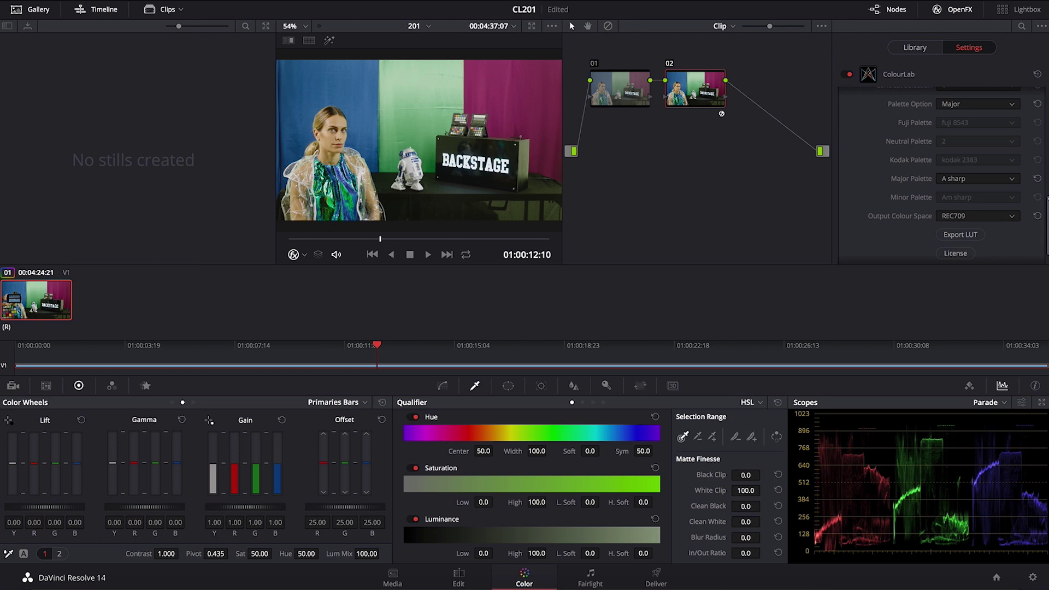
pyautogui.click(1012, 179)
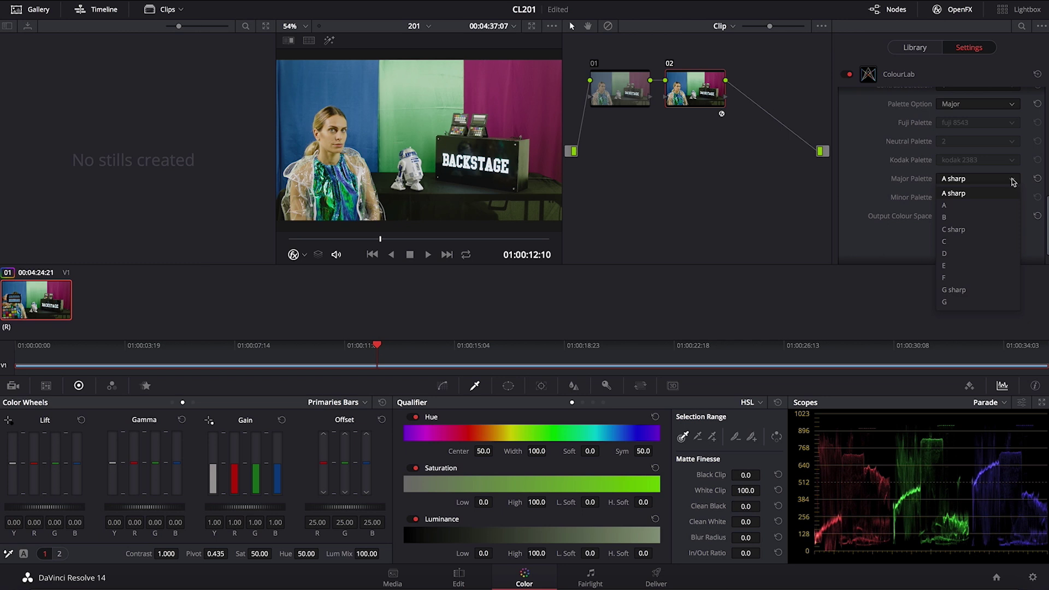
pyautogui.click(999, 204)
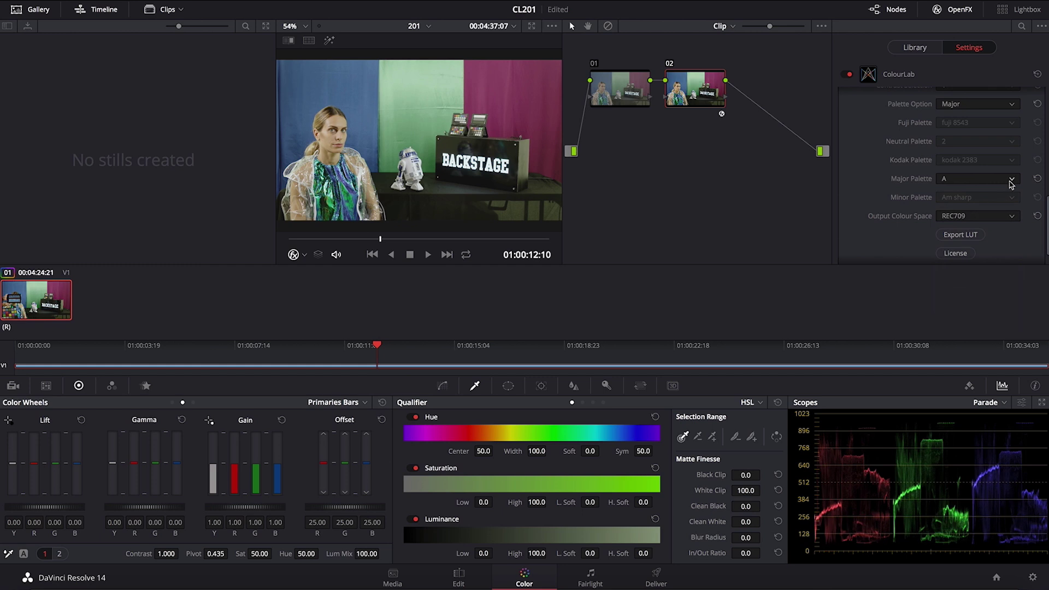
pyautogui.click(1011, 184)
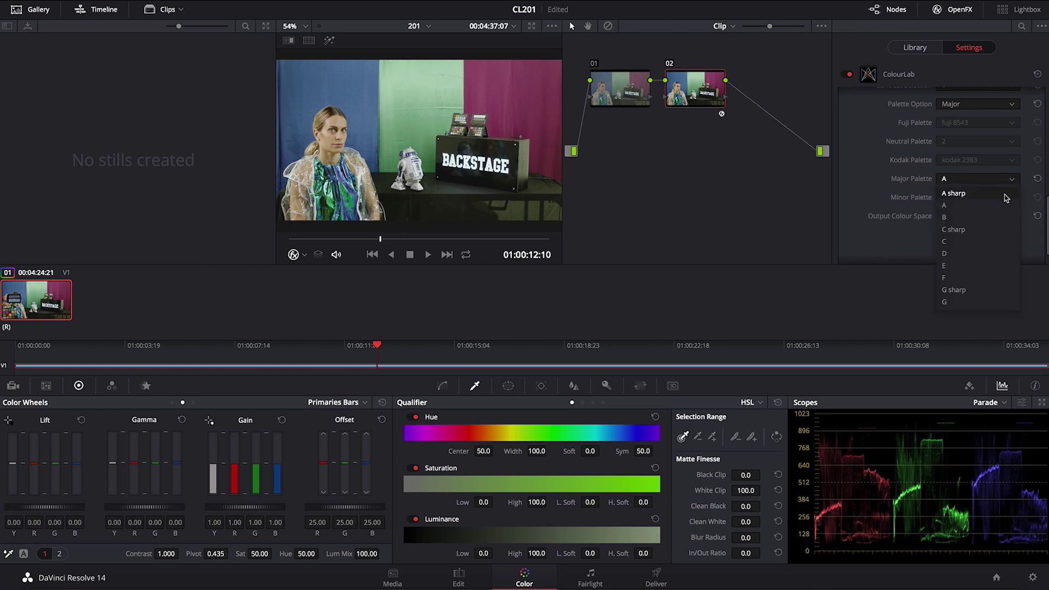
# Step: Set the Major Palette to D and raise Gamma to about 1.023
pyautogui.click(972, 255)
pyautogui.scroll(-5, 972, 256)
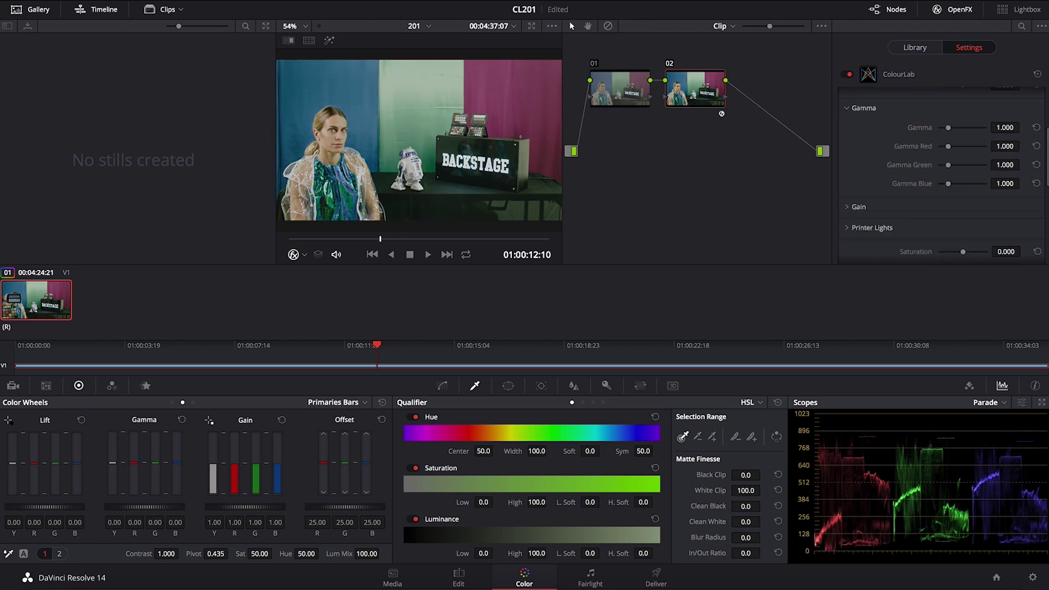
pyautogui.moveTo(1046, 159); pyautogui.dragTo(1047, 140)
pyautogui.scroll(-4, 1032, 197)
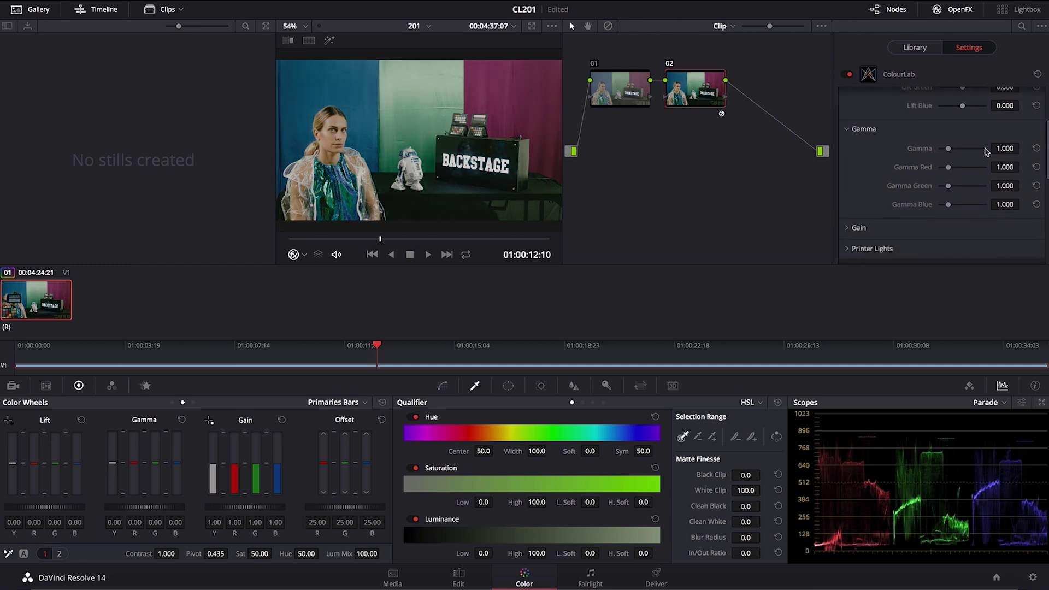
pyautogui.moveTo(1001, 149); pyautogui.dragTo(1023, 148)
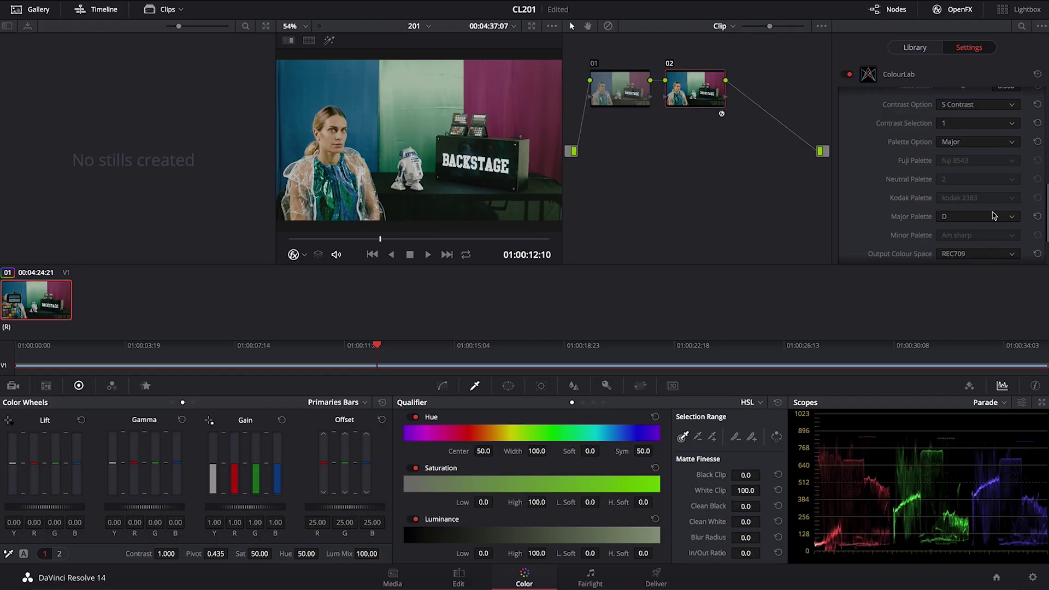
# Step: Change the Major Palette from D to F
pyautogui.click(1012, 219)
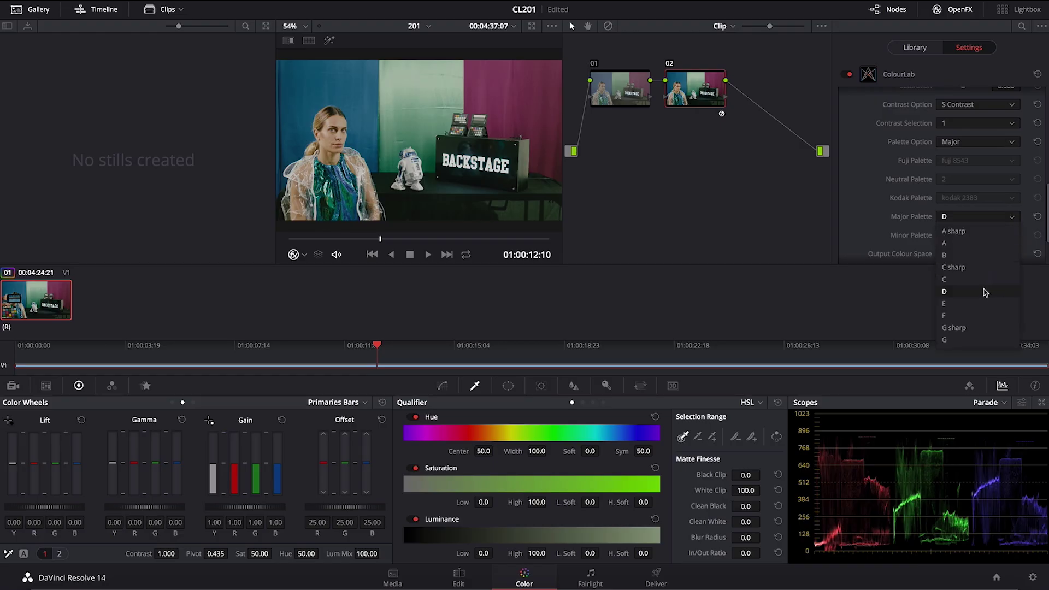
pyautogui.click(981, 315)
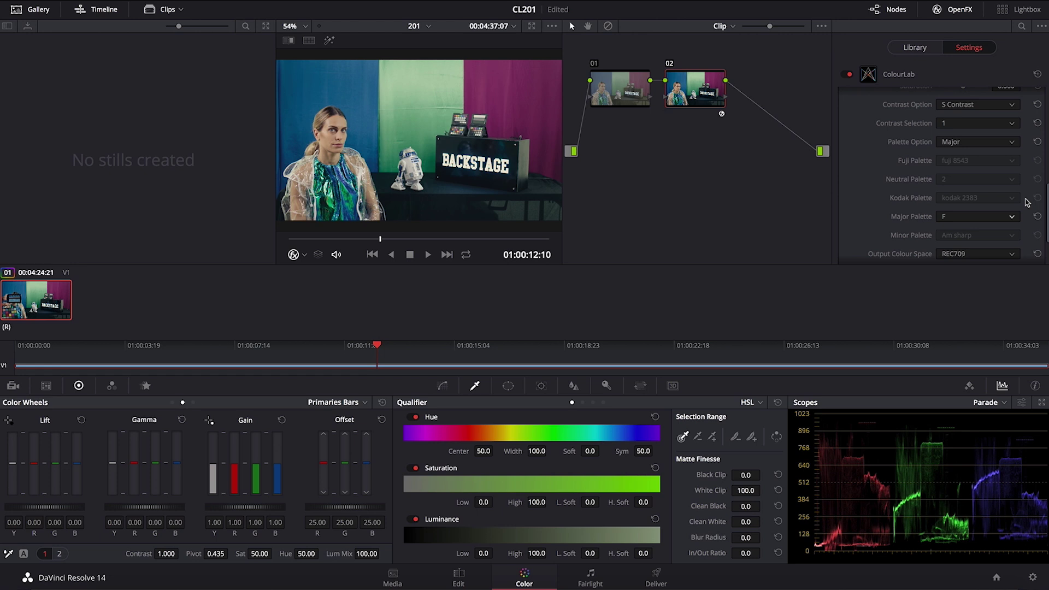
pyautogui.scroll(2, 1013, 190)
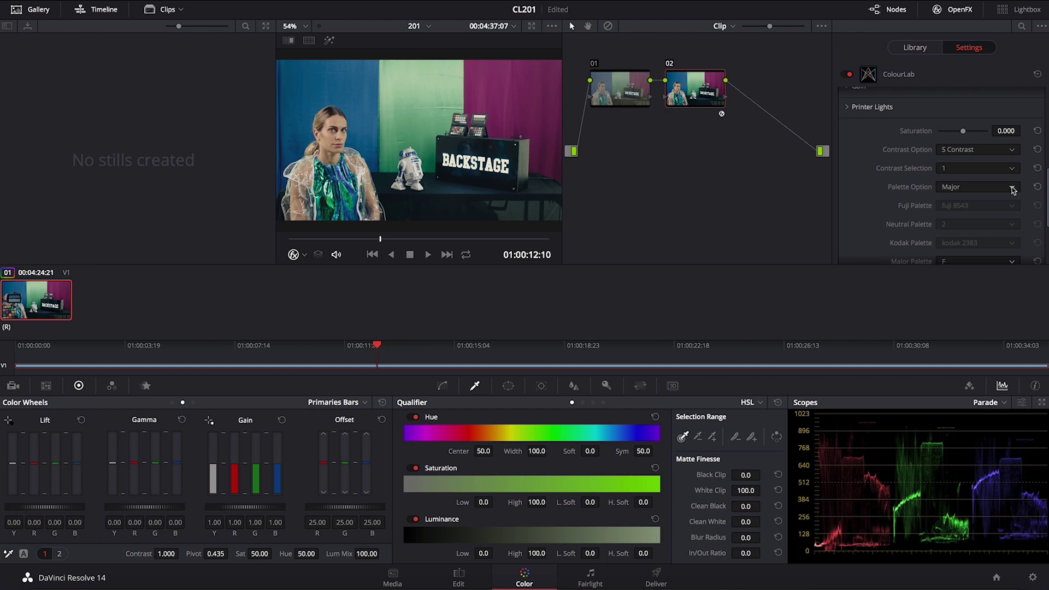
# Step: Switch the palette option from Major to Minor
pyautogui.click(1013, 189)
pyautogui.click(1011, 206)
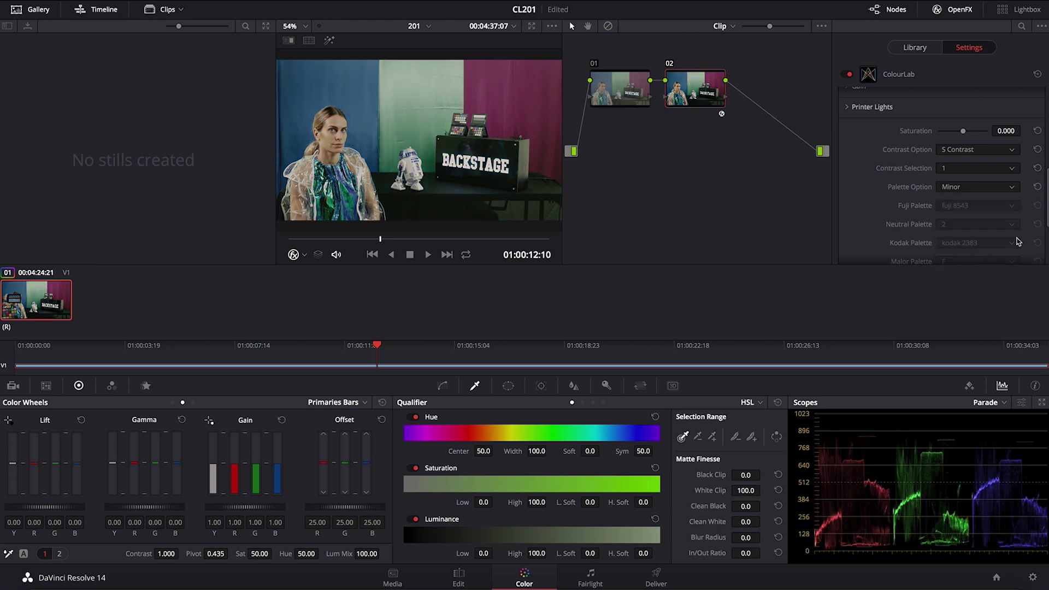
pyautogui.moveTo(1046, 199); pyautogui.dragTo(1046, 153)
# Step: Reset Gamma to 1.000 and Lift back to zero
pyautogui.click(1036, 165)
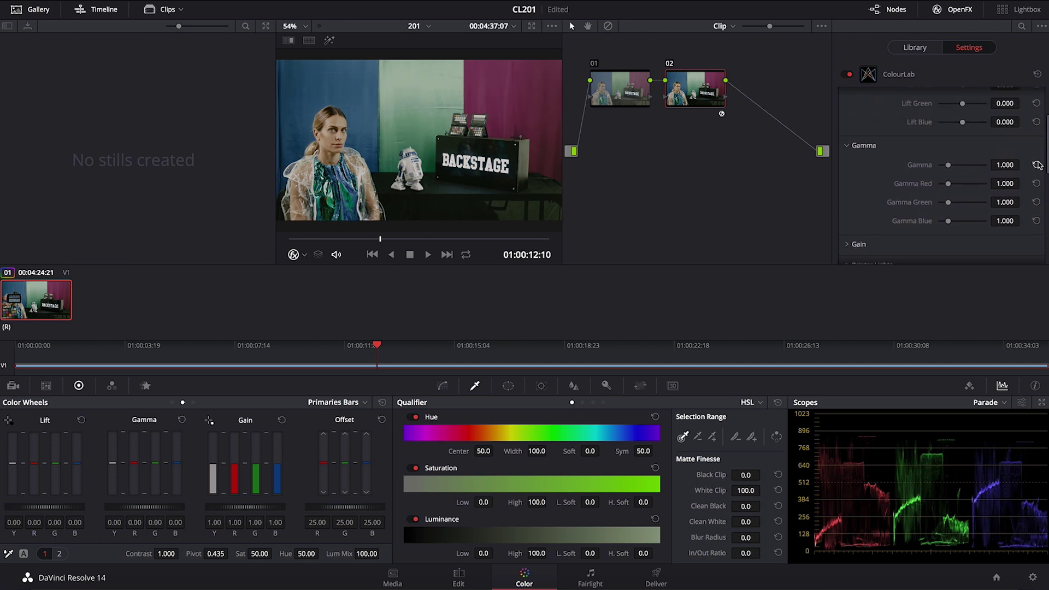
pyautogui.scroll(3, 1036, 158)
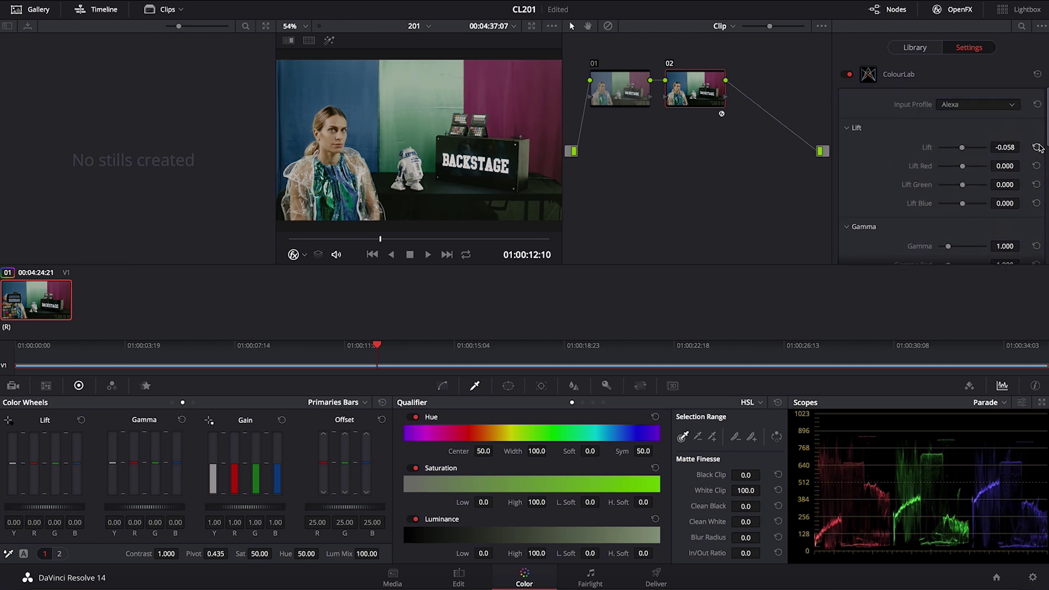
pyautogui.click(1037, 148)
pyautogui.moveTo(1046, 126); pyautogui.dragTo(1047, 239)
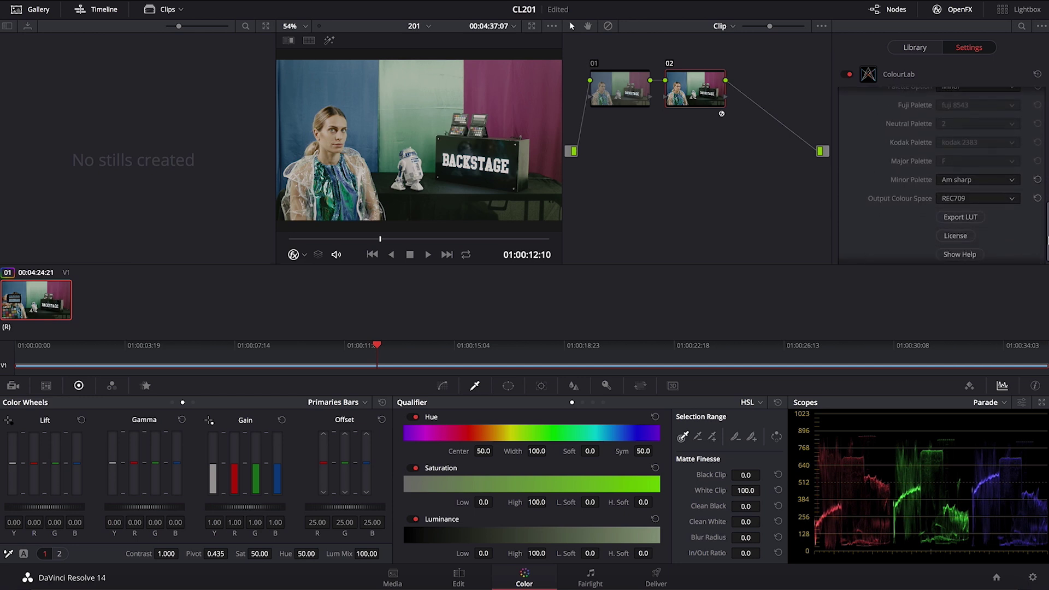
# Step: Try the Dm minor palette, then settle on Em
pyautogui.click(1011, 181)
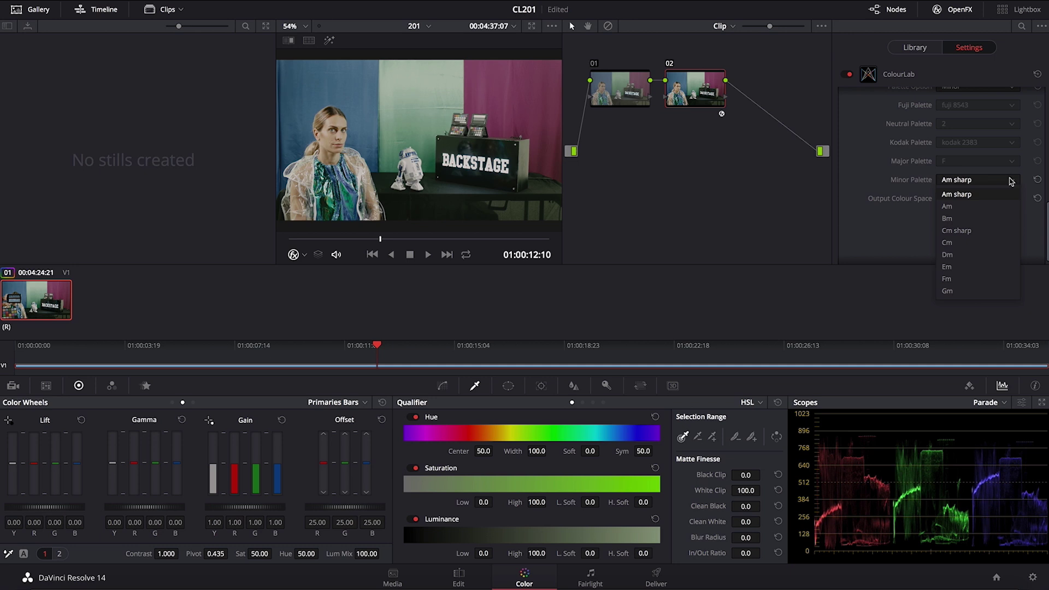
pyautogui.click(977, 254)
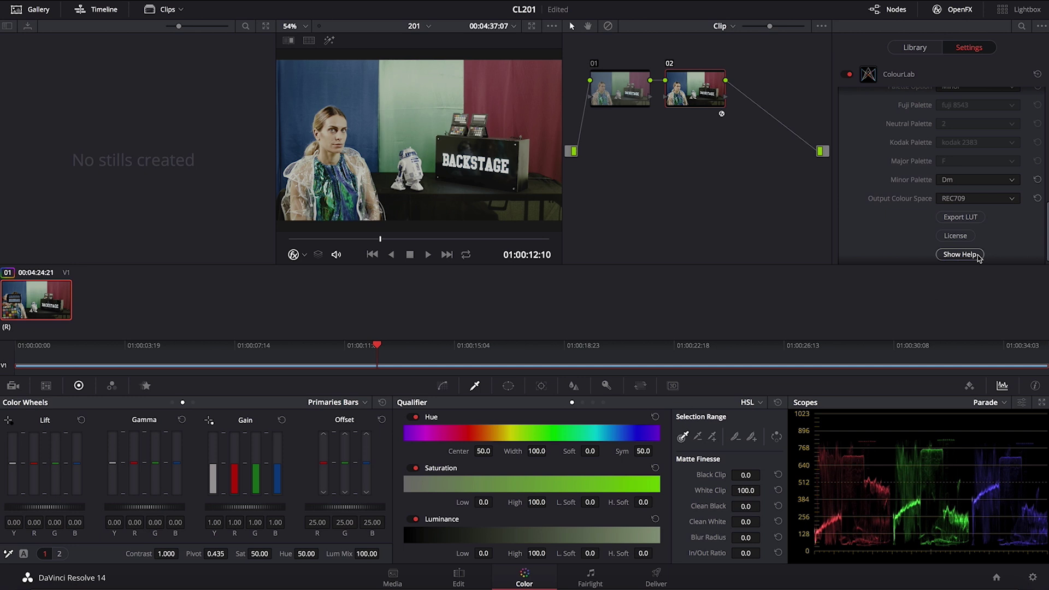
pyautogui.click(1009, 181)
pyautogui.click(972, 267)
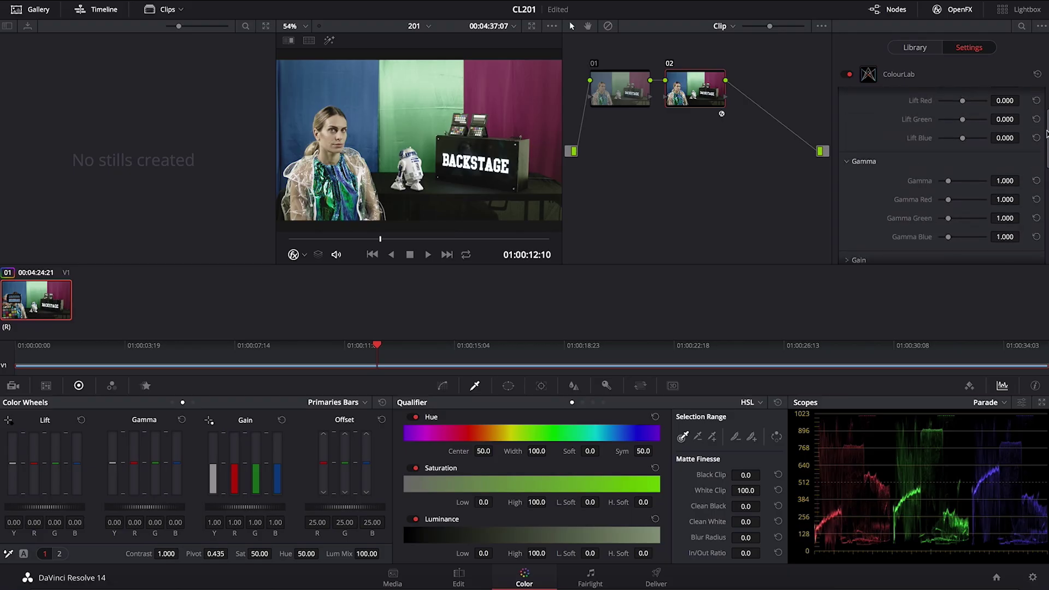
pyautogui.scroll(2, 1045, 133)
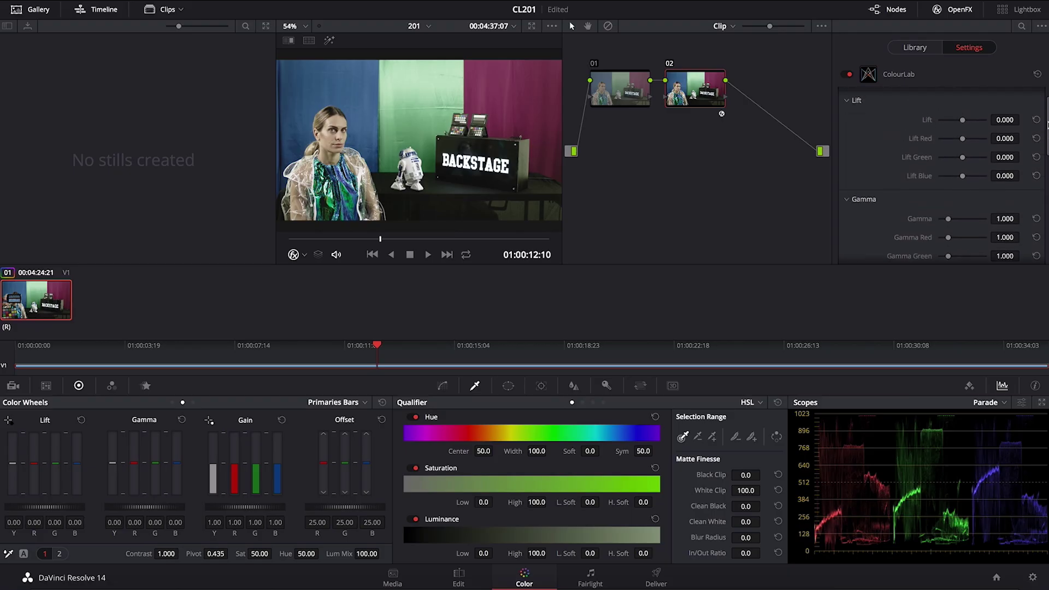
# Step: Darken Lift to -0.048 and raise Gain Blue to 1.027
pyautogui.moveTo(1004, 121); pyautogui.dragTo(985, 121)
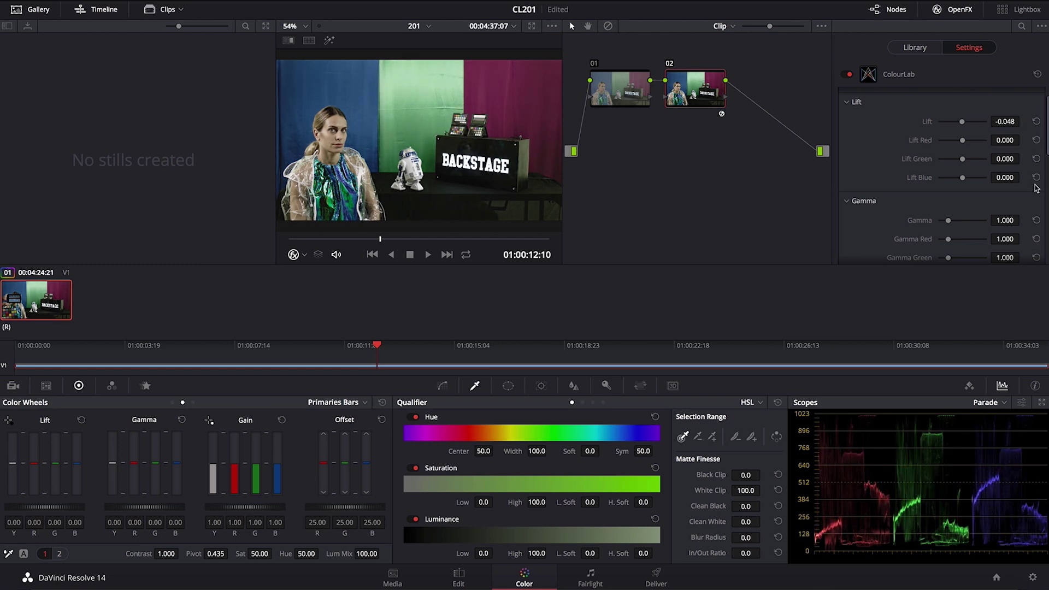
pyautogui.scroll(-4, 1046, 157)
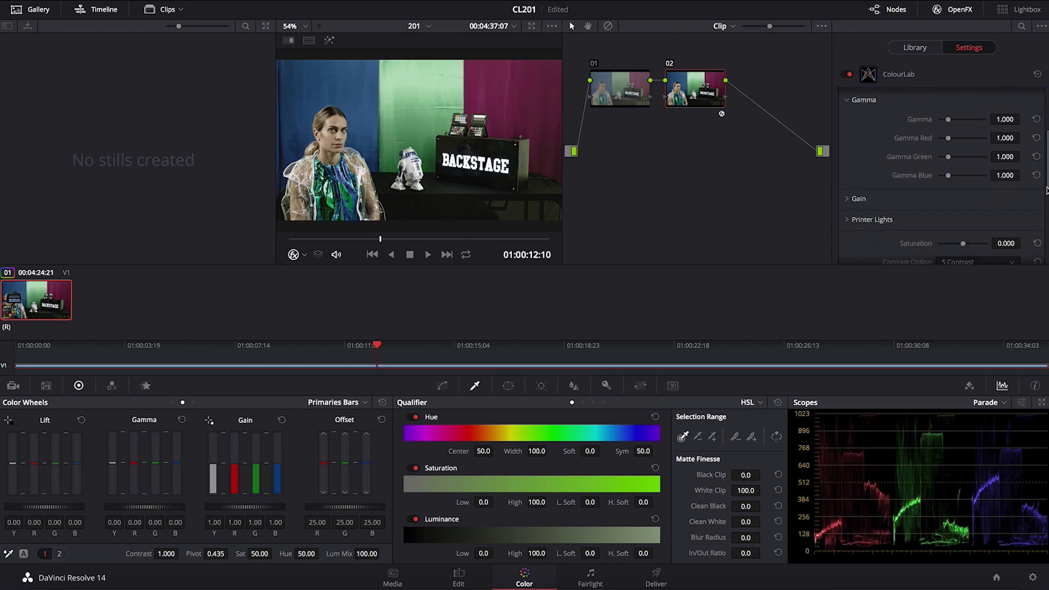
pyautogui.click(850, 200)
pyautogui.scroll(-2, 997, 240)
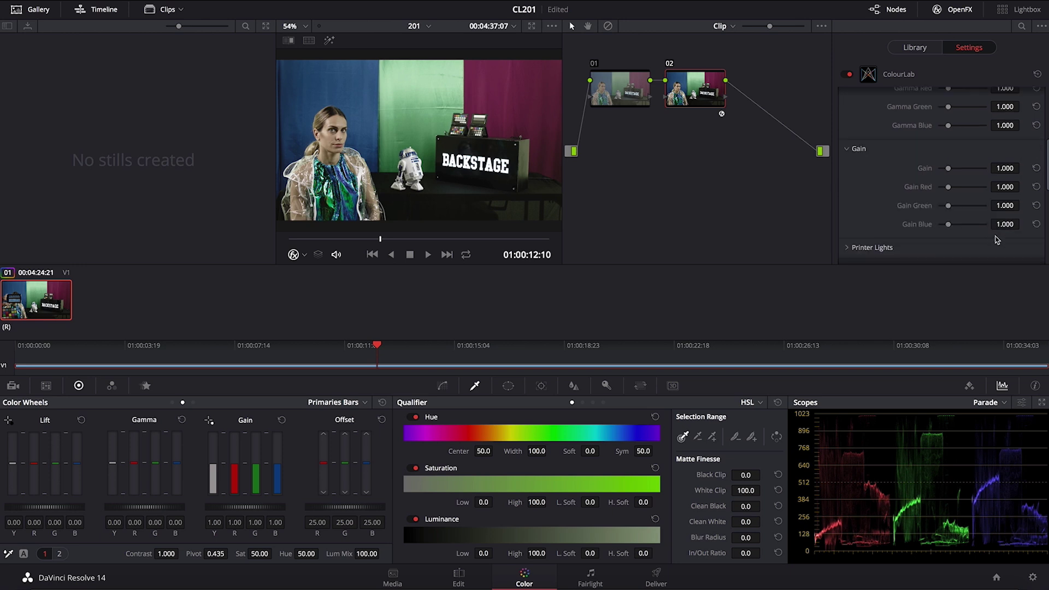
pyautogui.moveTo(1002, 221); pyautogui.dragTo(1006, 221)
# Step: Check the grade in Cinema Viewer and raise Gamma Red to 1.040
pyautogui.hotkey('ctrl', 'f')
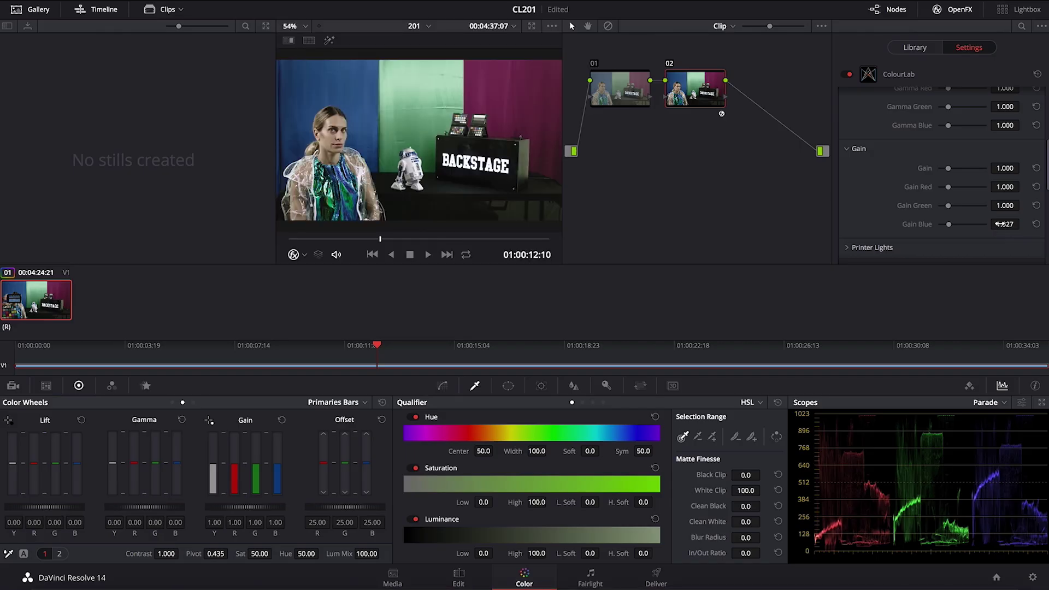
pyautogui.scroll(3, 1036, 202)
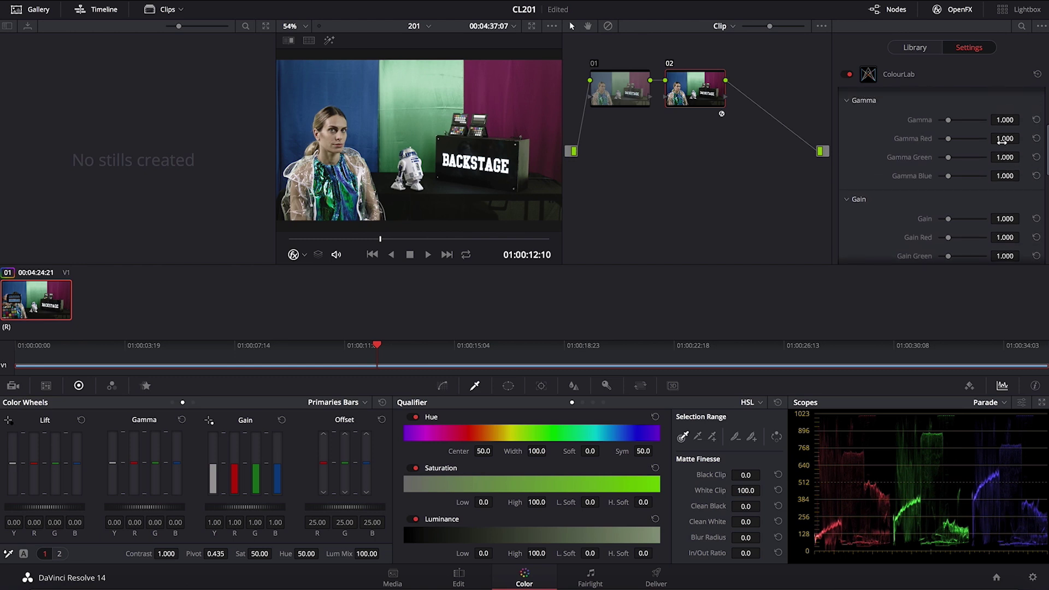
pyautogui.moveTo(1004, 140)
pyautogui.mouseDown()
pyautogui.moveTo(1023, 138)
pyautogui.moveTo(999, 142)
pyautogui.mouseUp()
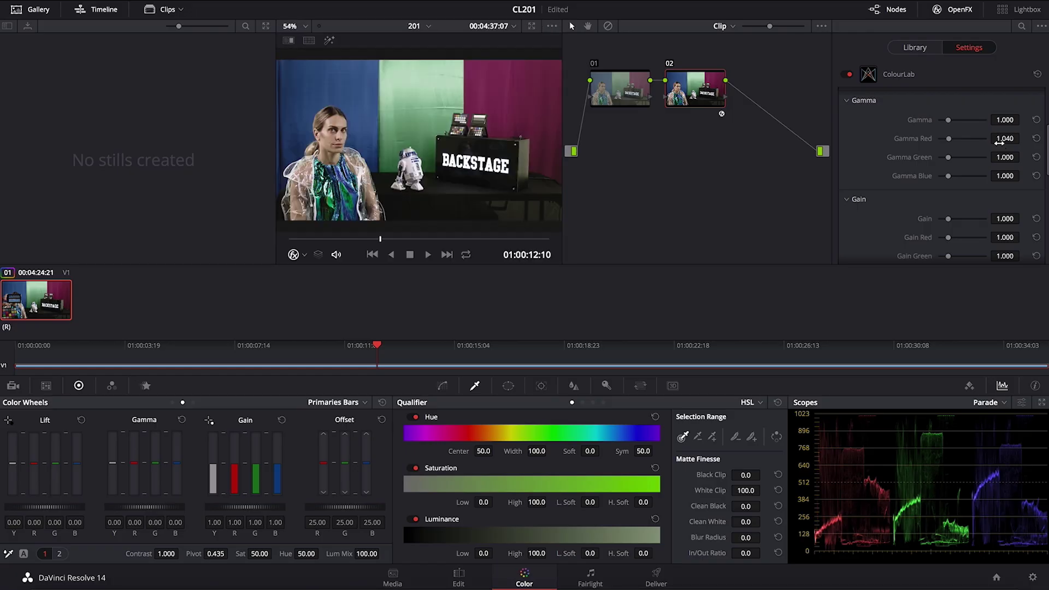
pyautogui.moveTo(1045, 157); pyautogui.dragTo(1045, 250)
# Step: Try Fm and Cm sharp as ColourLab's Minor Palette, then settle on Cm
pyautogui.click(1011, 172)
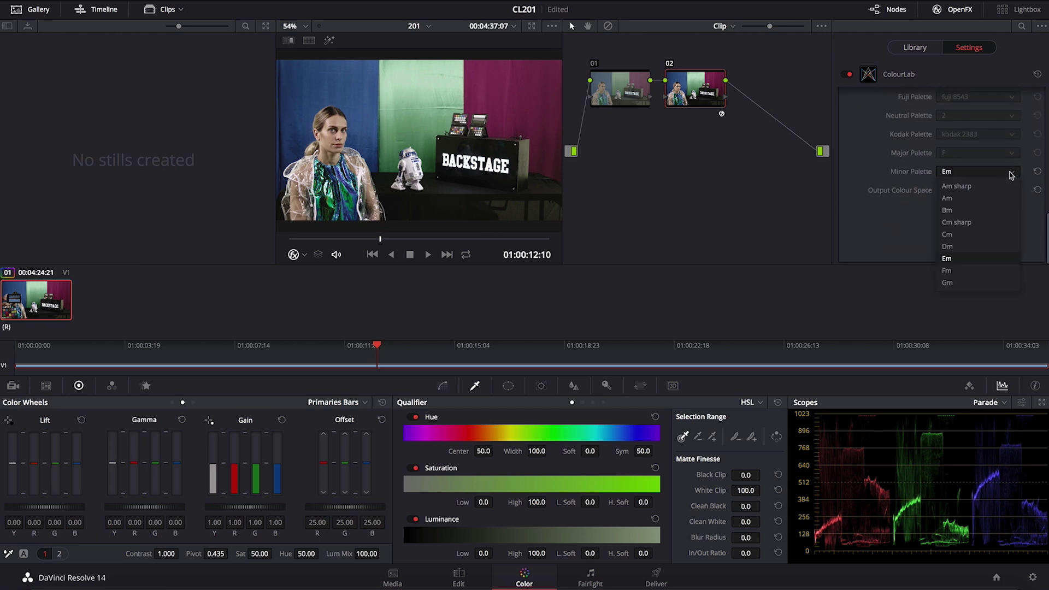
pyautogui.click(961, 189)
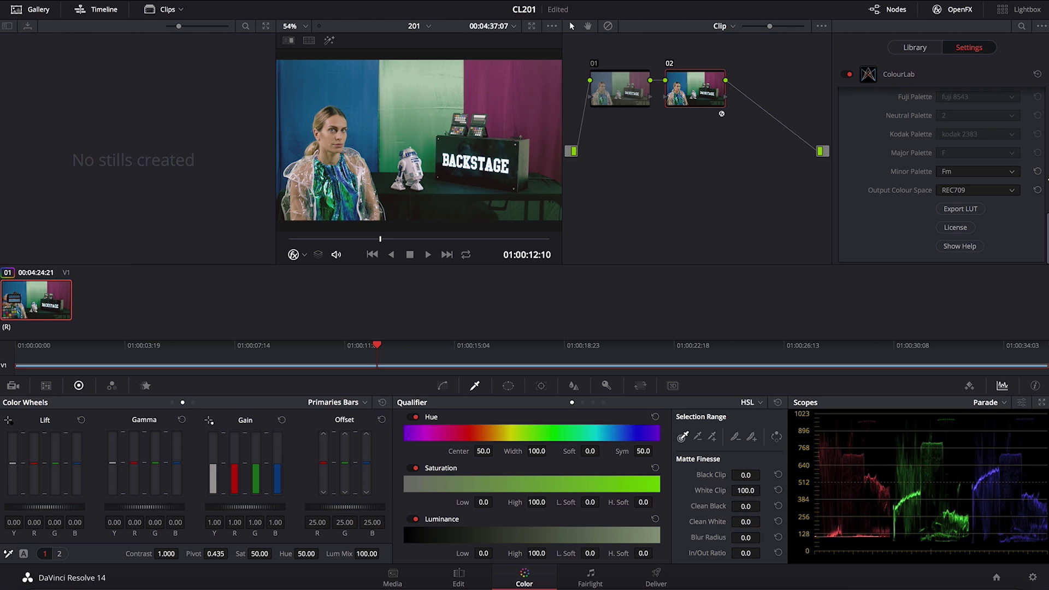
pyautogui.click(996, 170)
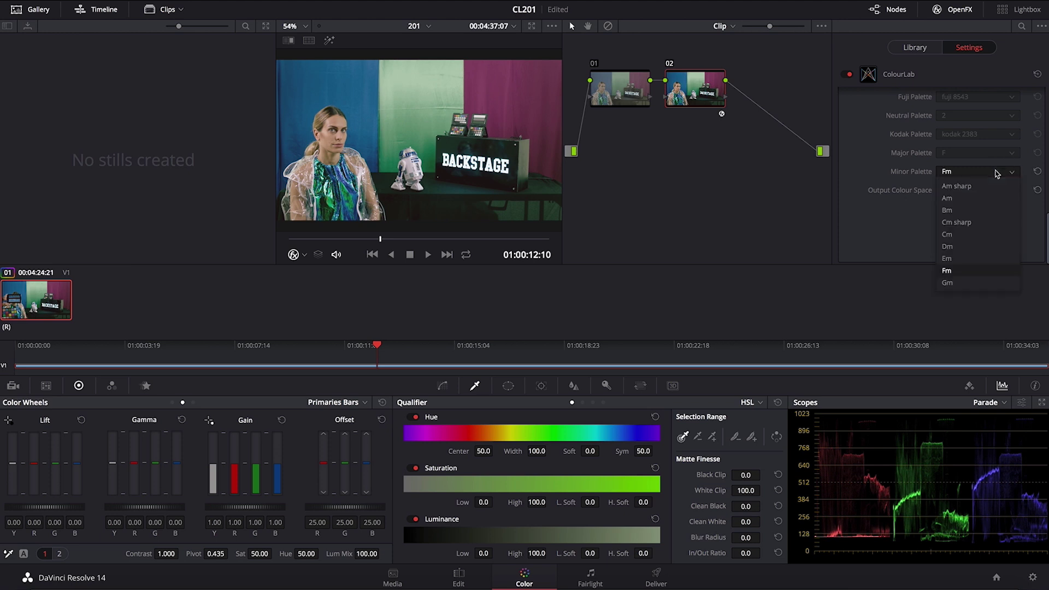
pyautogui.click(980, 224)
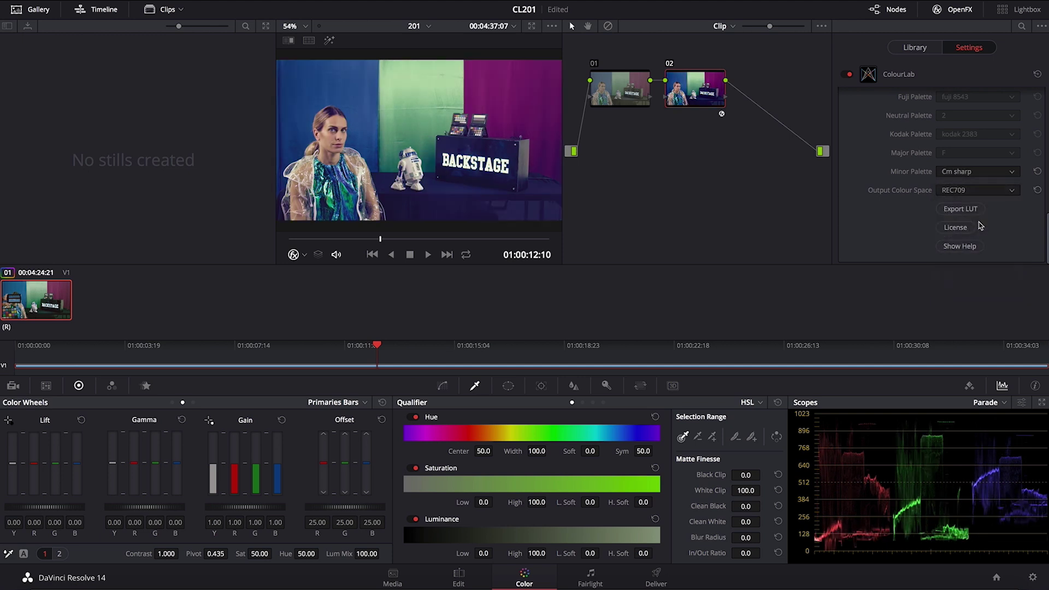
pyautogui.click(988, 174)
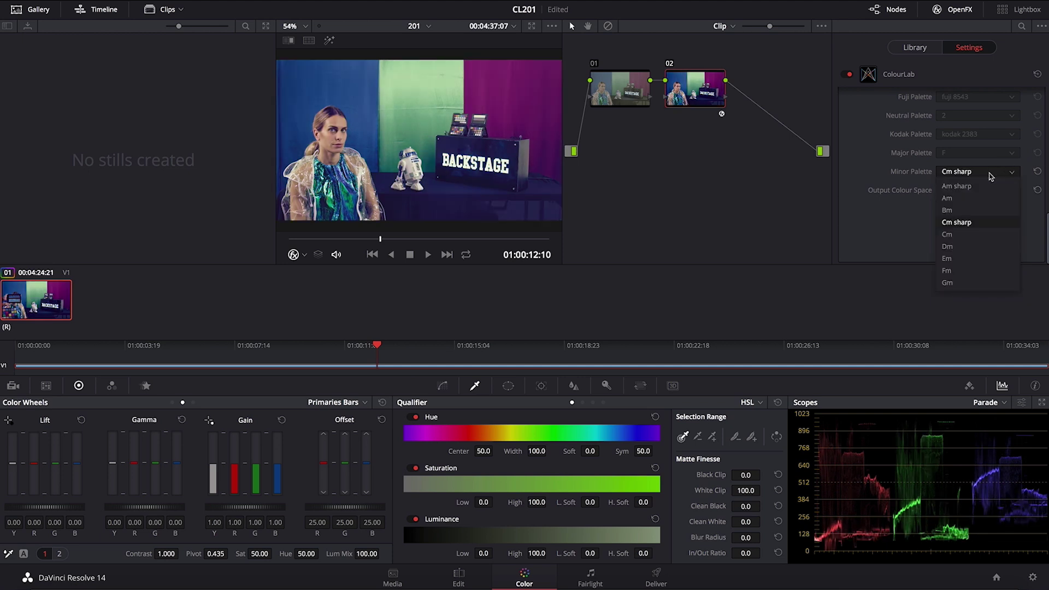
pyautogui.click(972, 235)
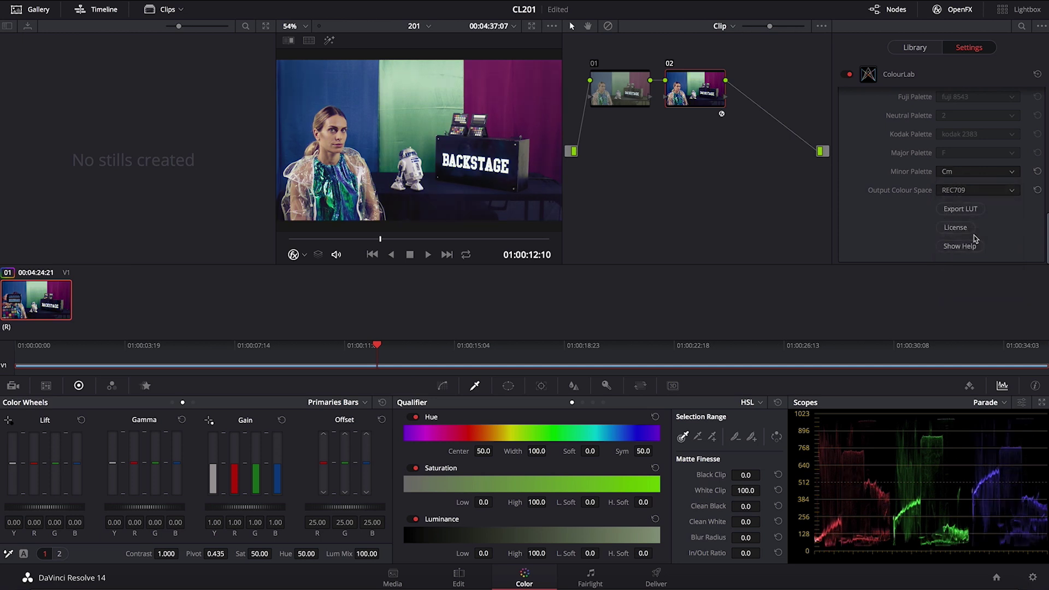